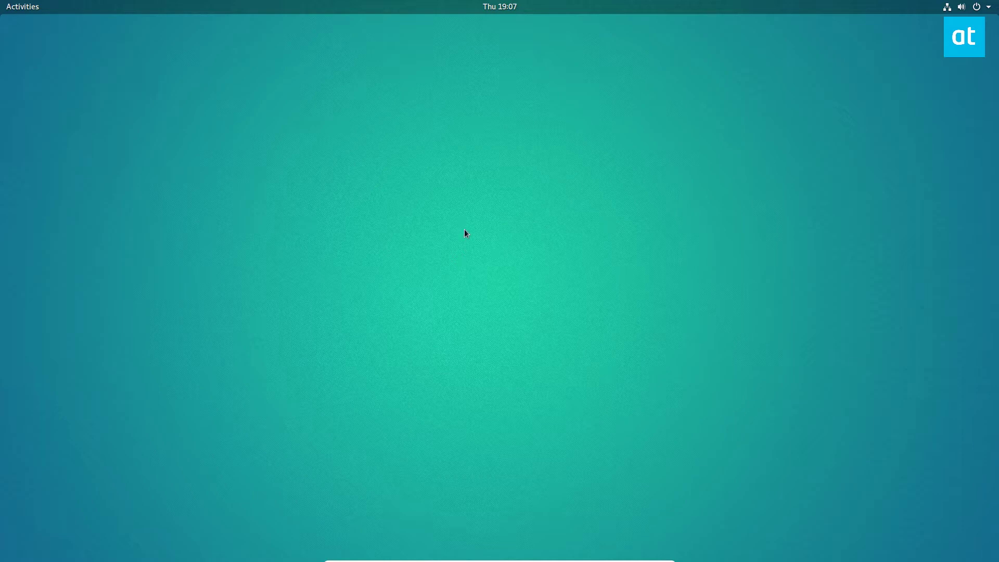
- Search the Activities overview for 'backi' and launch Back In Time from the results
click(37, 8)
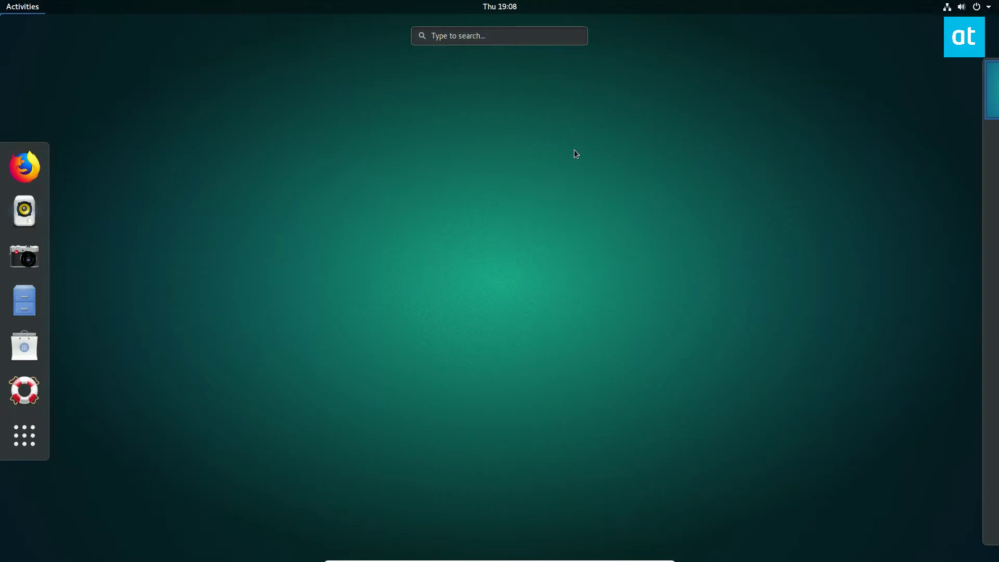
text(bacju)
key(BackSpace)
key(BackSpace)
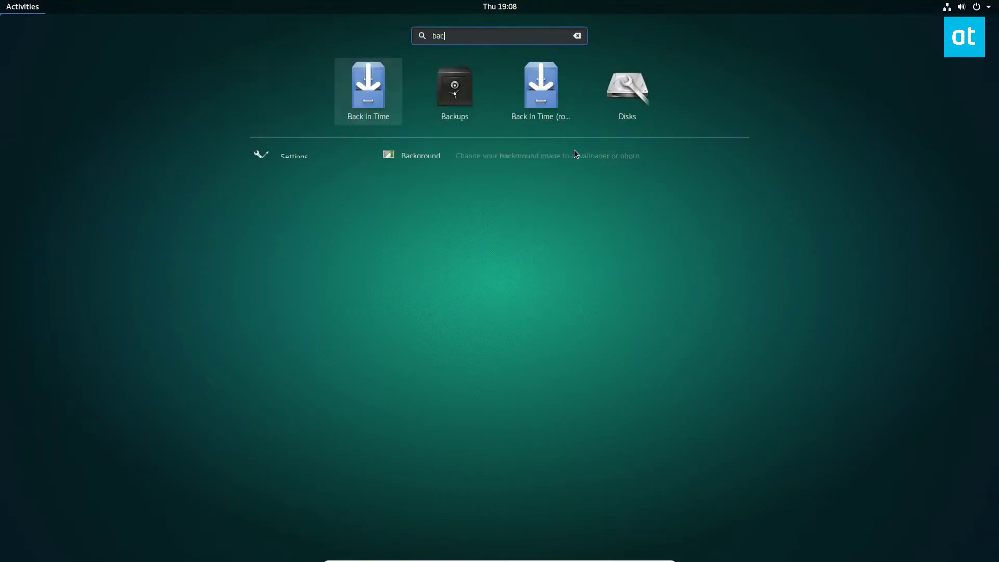
text(ki)
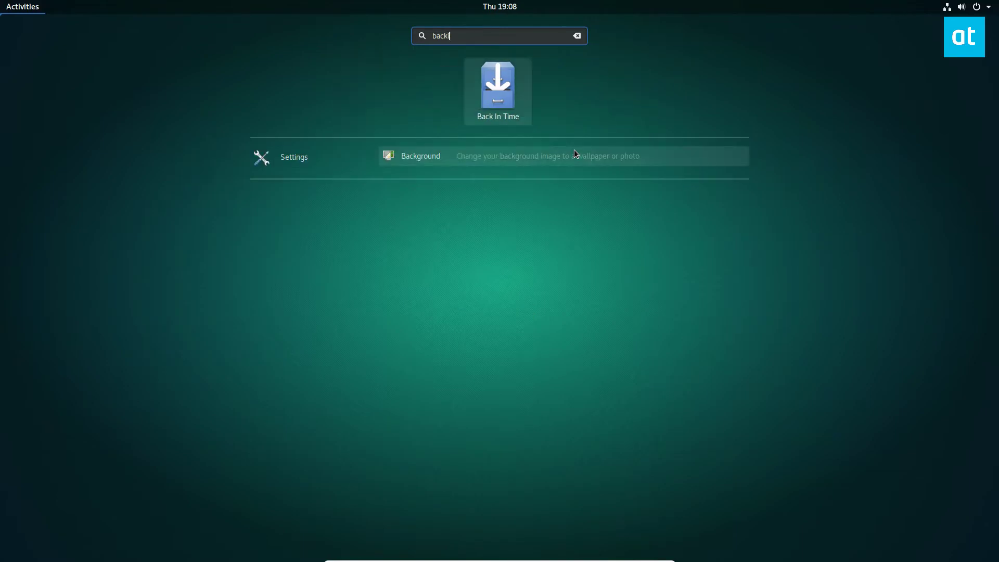
click(499, 80)
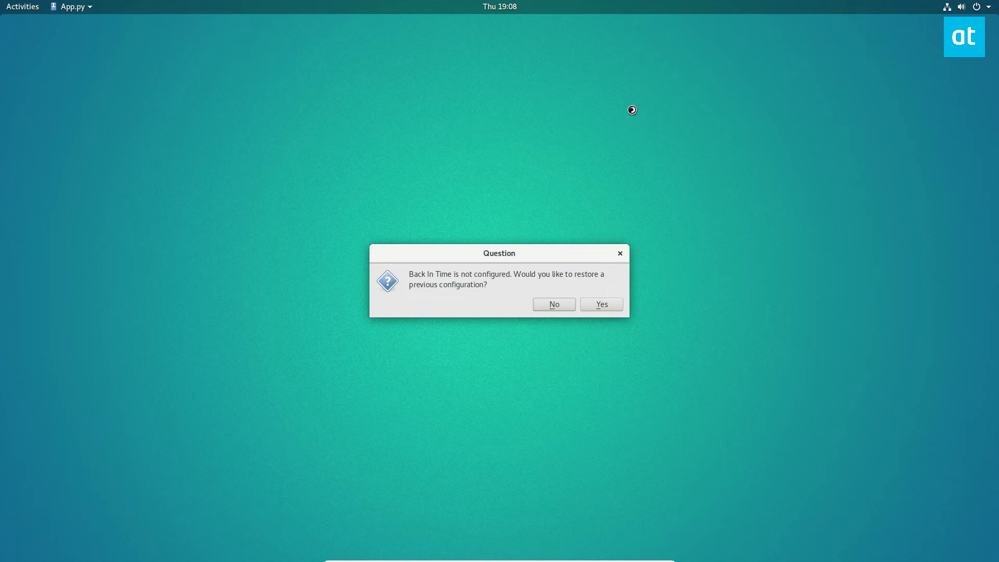
- Decline restoring an old configuration, glance at the Include page, and move Settings slightly left
click(553, 301)
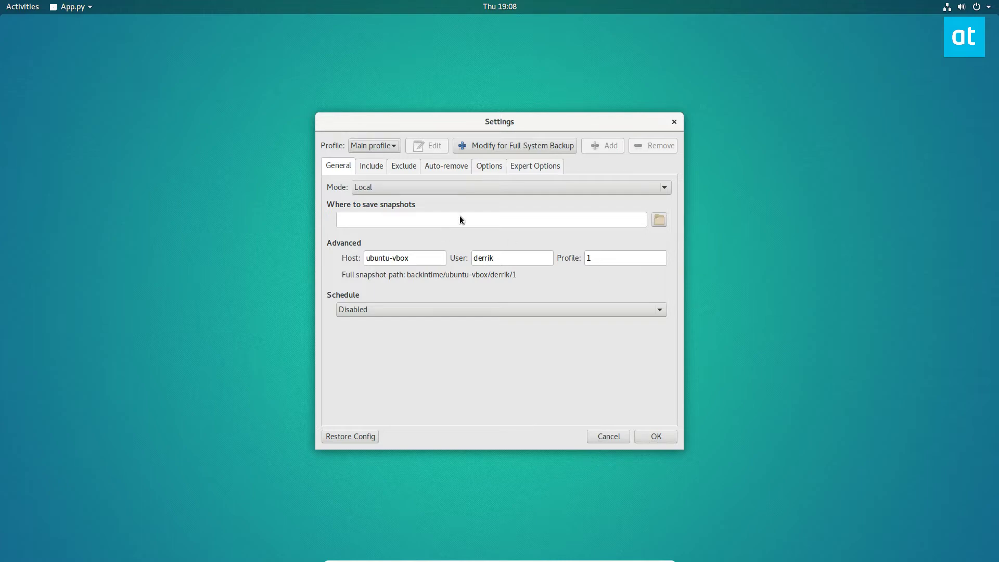
click(366, 168)
click(335, 165)
drag(397, 117, 352, 109)
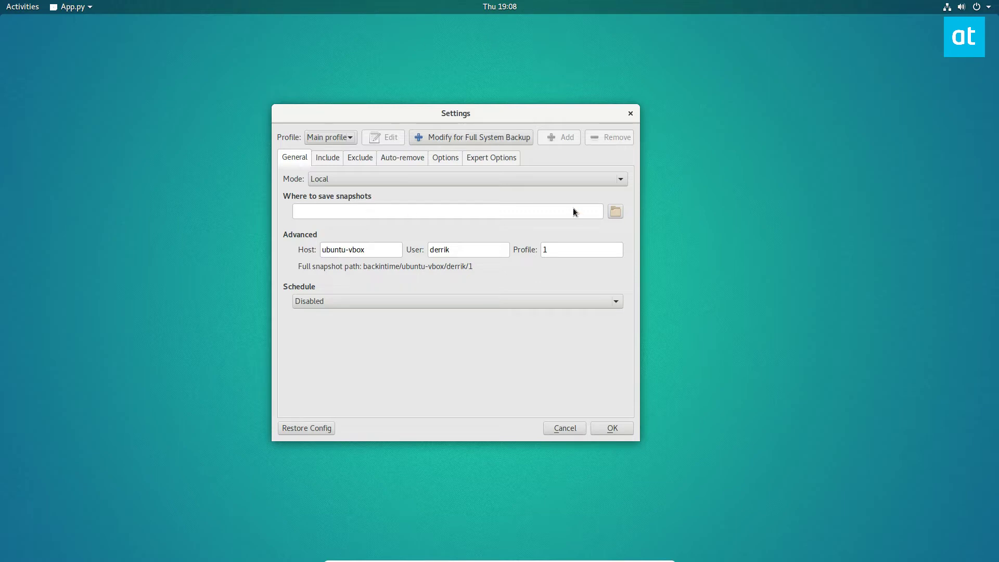
- Create a new 'snapshots' folder in the home folder and choose it as the save location
click(616, 212)
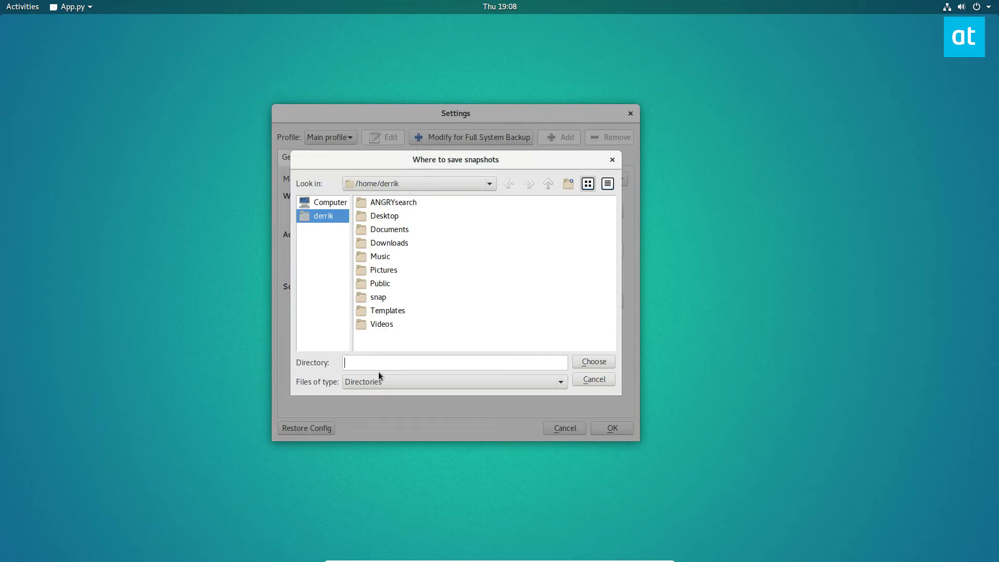
text(snapshos)
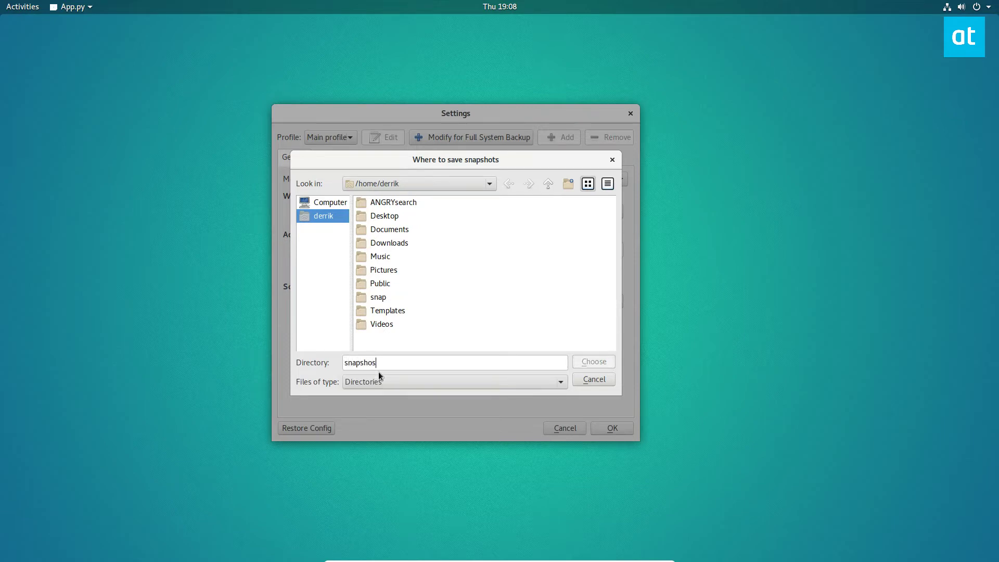
key(ctrl+a)
key(BackSpace)
click(567, 185)
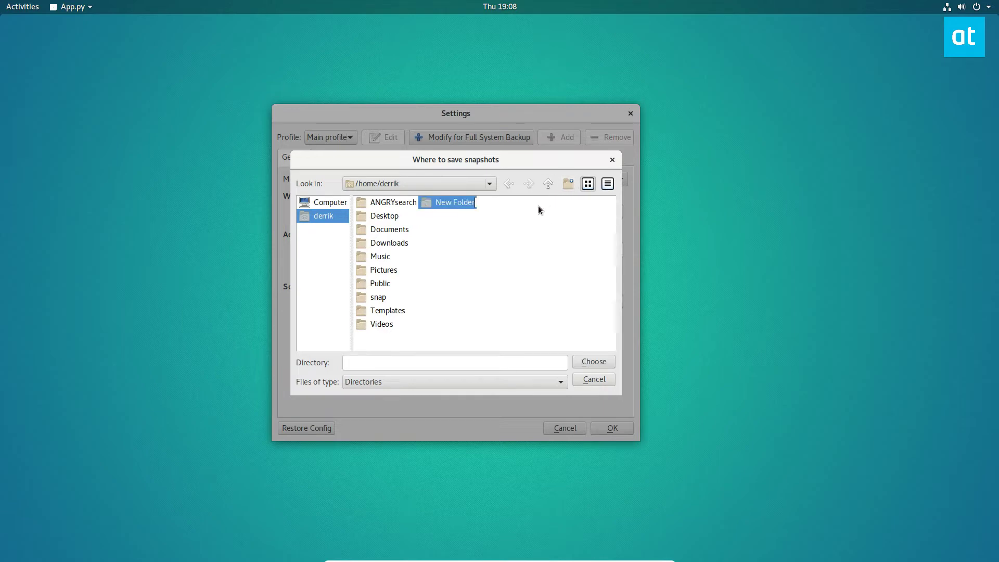
text(snapshots)
click(451, 205)
click(593, 362)
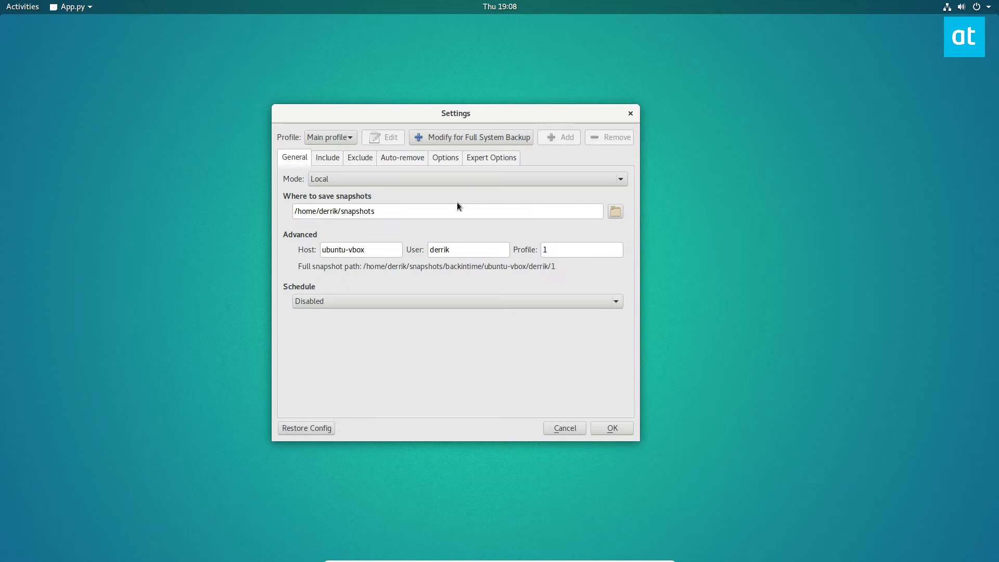
- Add the home folder to the Include list
click(327, 156)
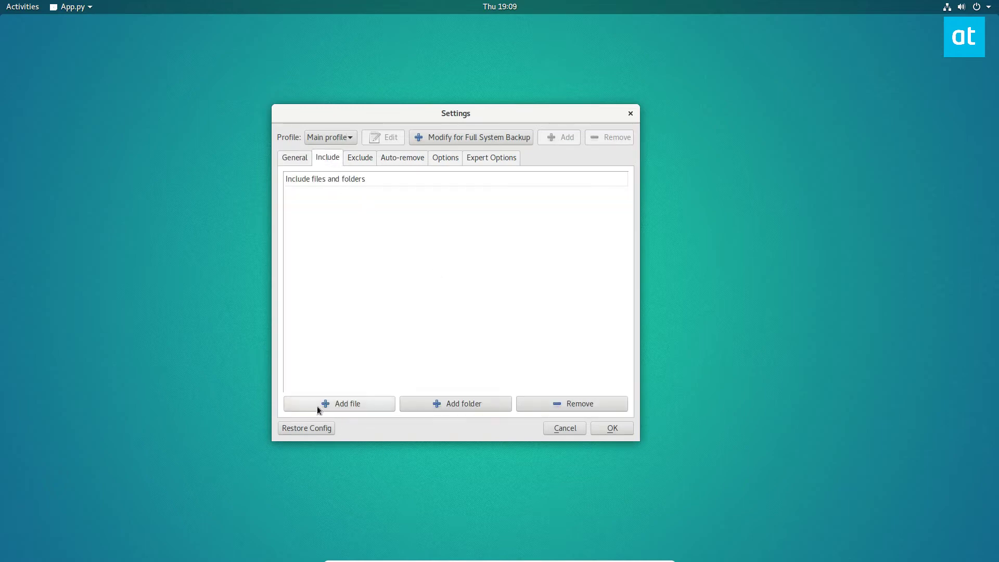
click(438, 408)
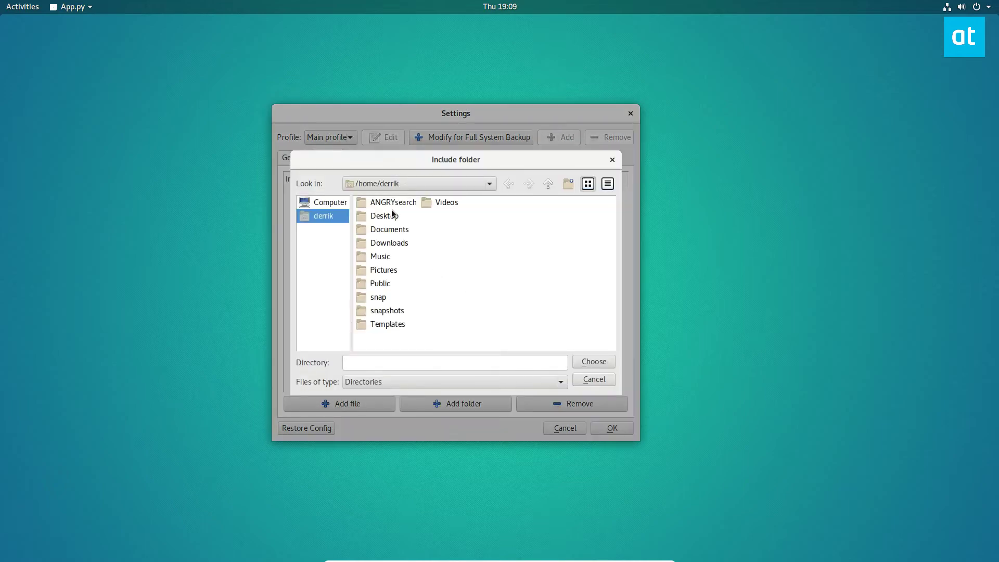
click(593, 361)
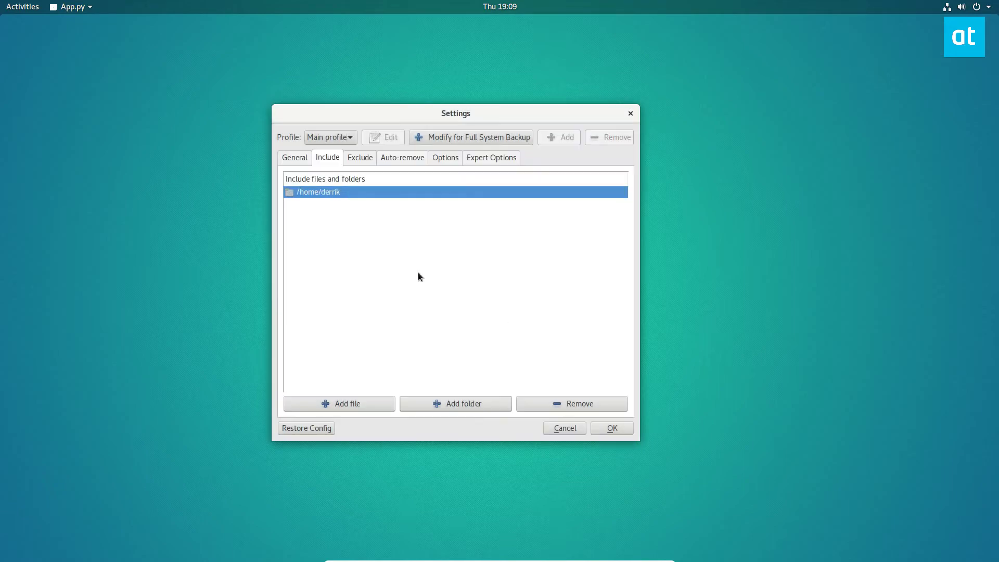
- Add the home snapshots folder to the Exclude list
click(358, 158)
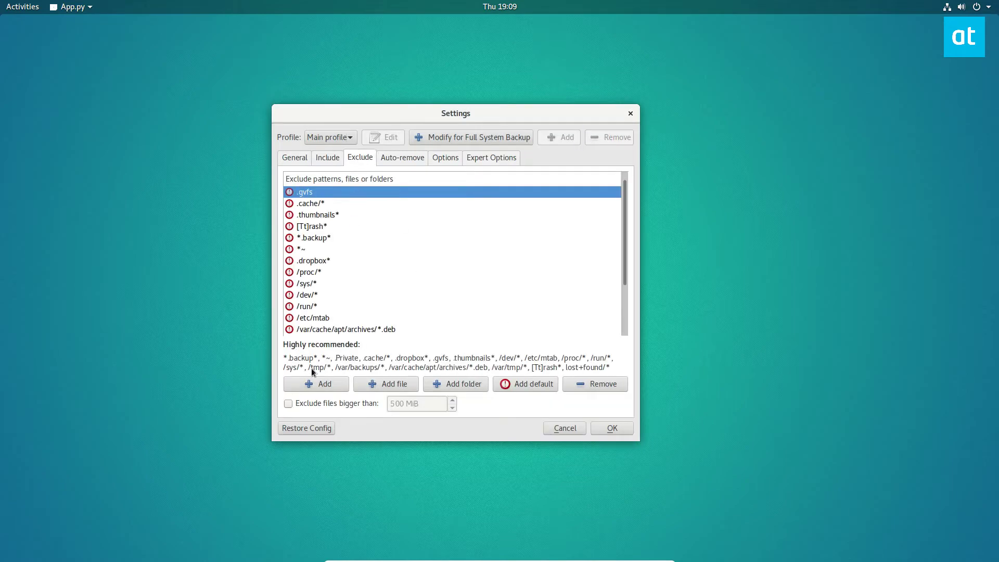
click(445, 385)
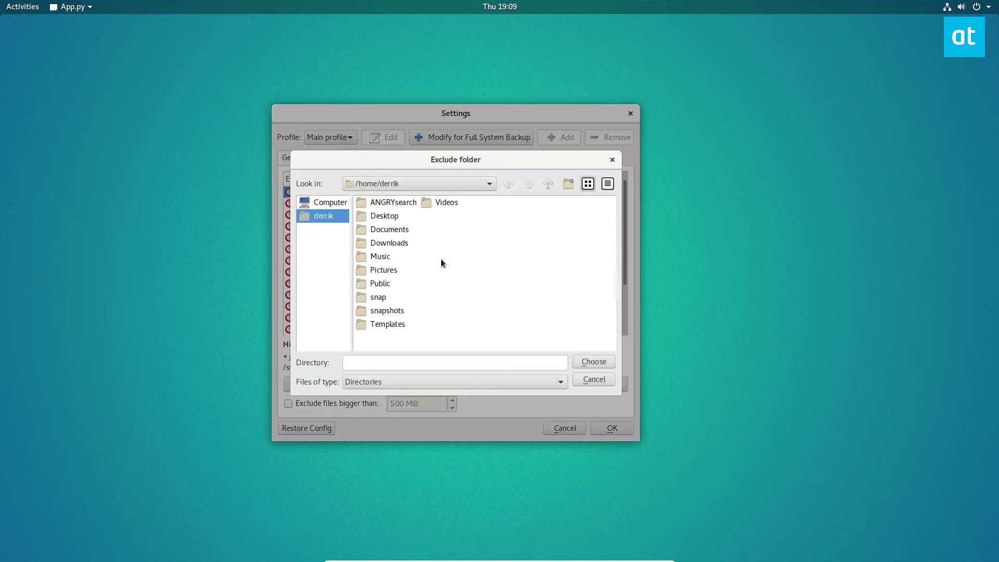
click(387, 311)
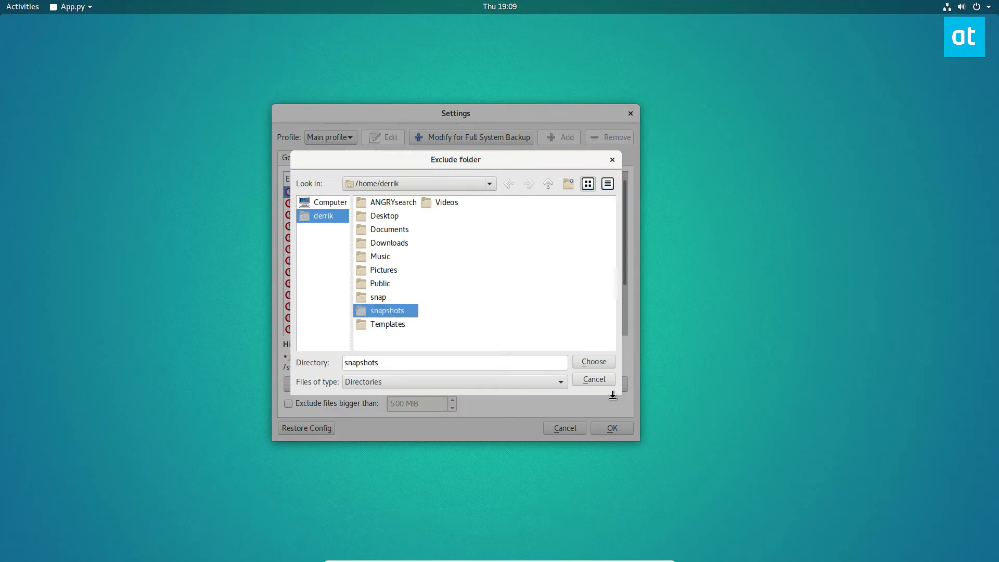
click(594, 361)
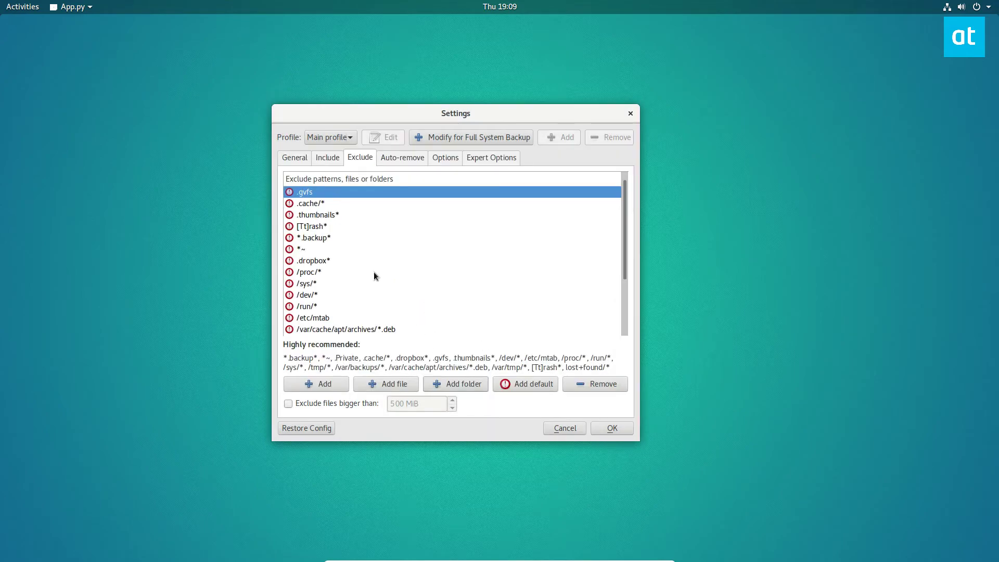
scroll(387, 268, down, 3)
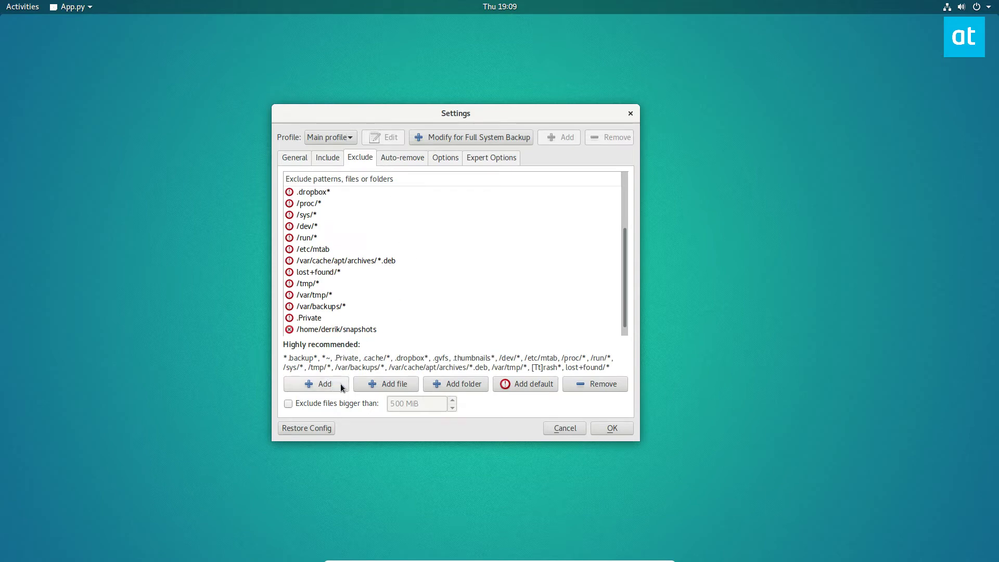
- On the Auto-remove page, try weeks as the age unit, then set it back to years
click(395, 160)
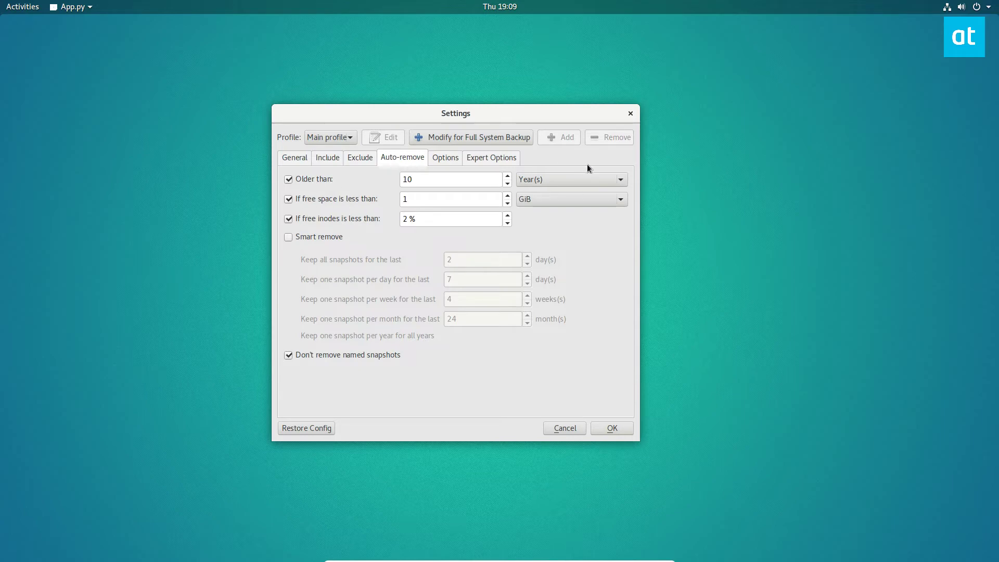
click(561, 180)
click(533, 165)
click(561, 180)
click(555, 192)
- Leave the schedule Disabled on the General page and save the settings with OK
click(437, 158)
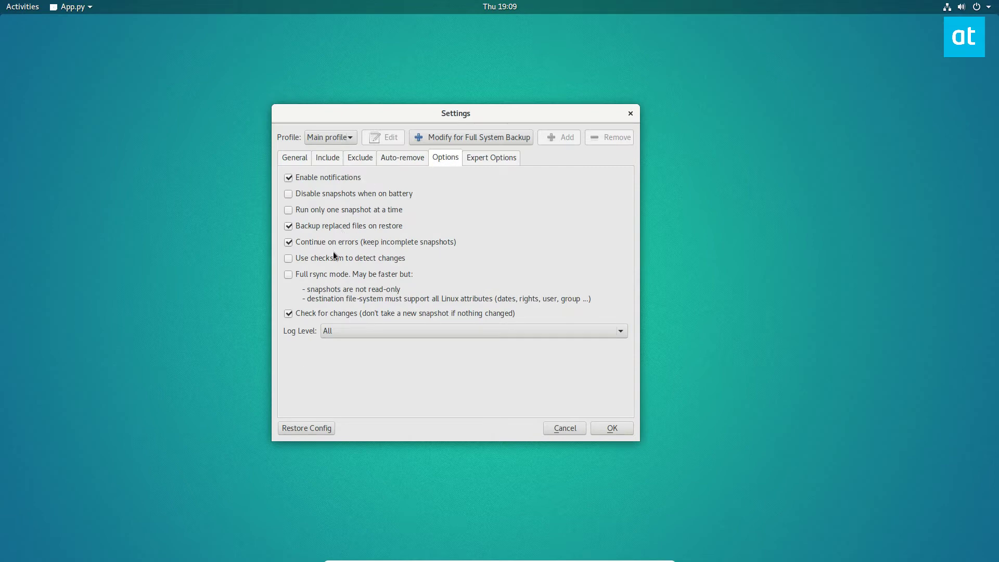
click(469, 157)
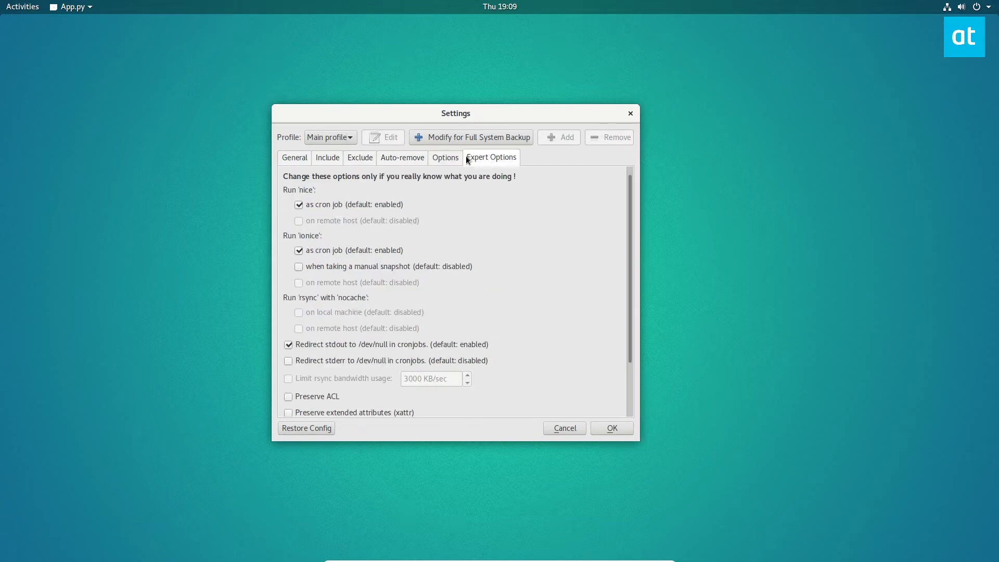
click(363, 158)
click(328, 157)
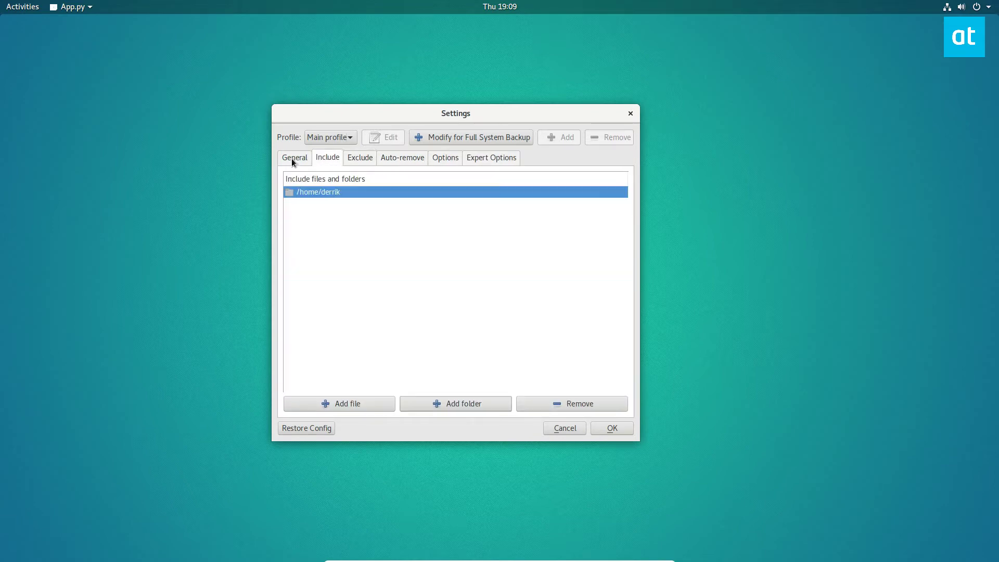
click(294, 157)
click(343, 303)
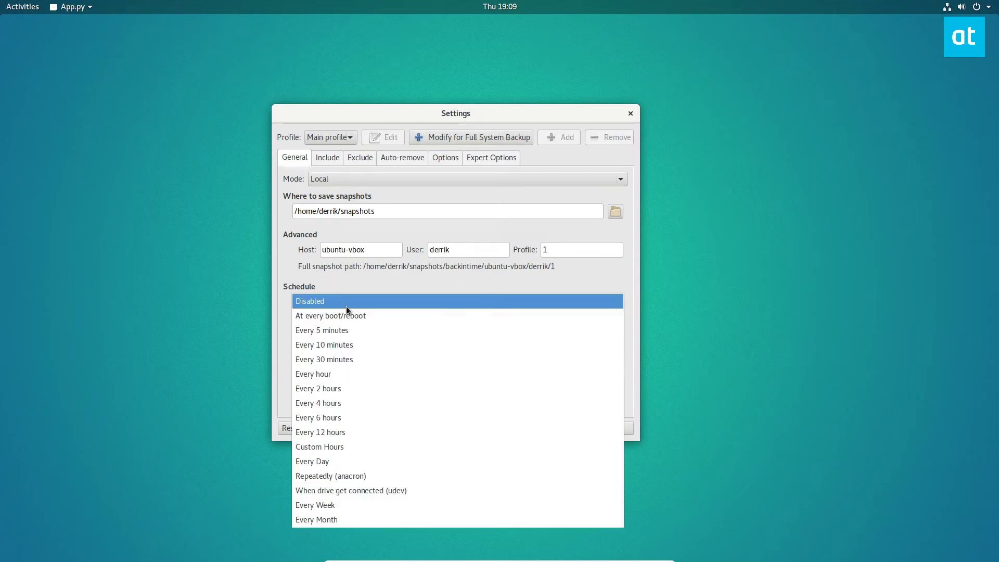
click(370, 283)
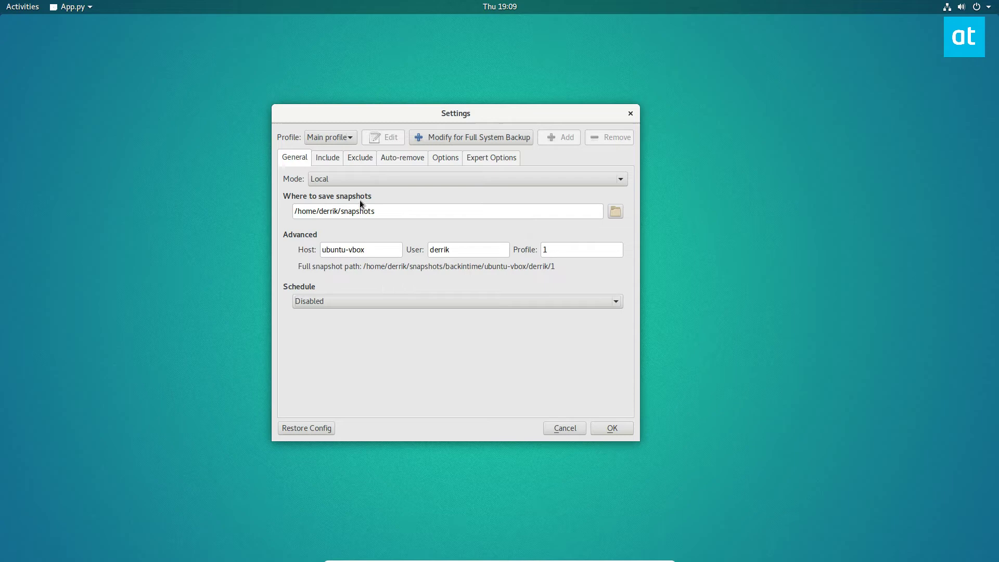
click(613, 428)
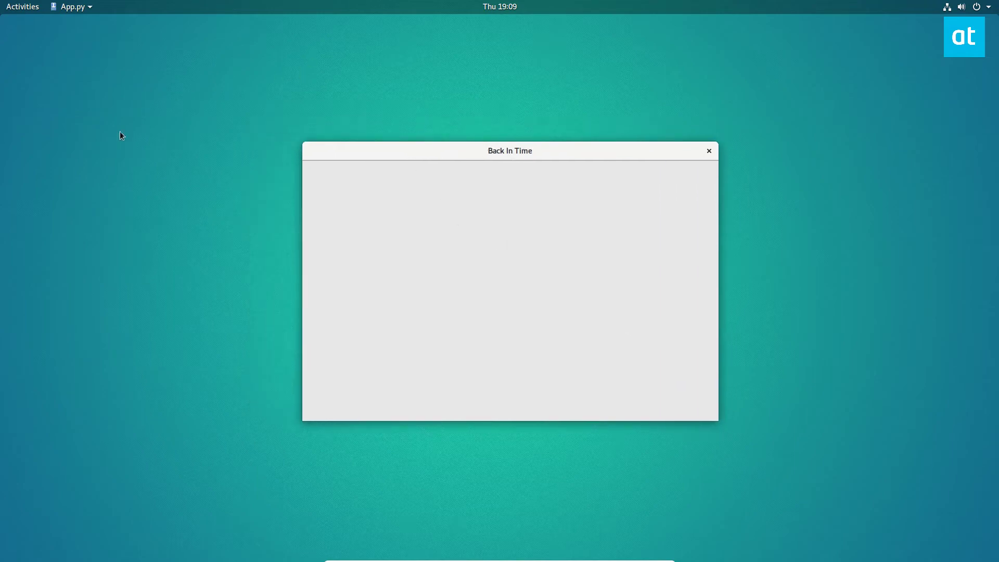
drag(410, 158, 455, 128)
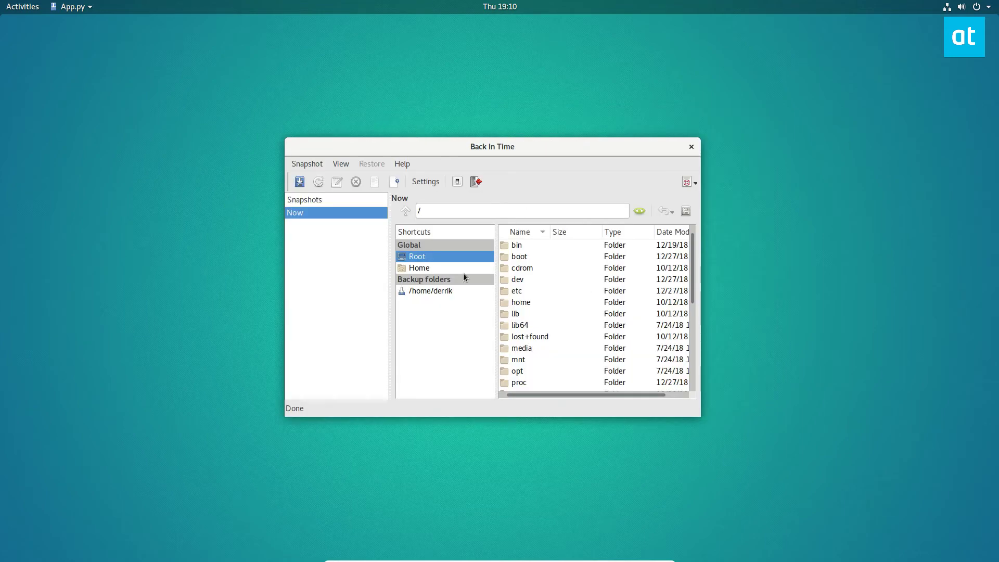
click(430, 291)
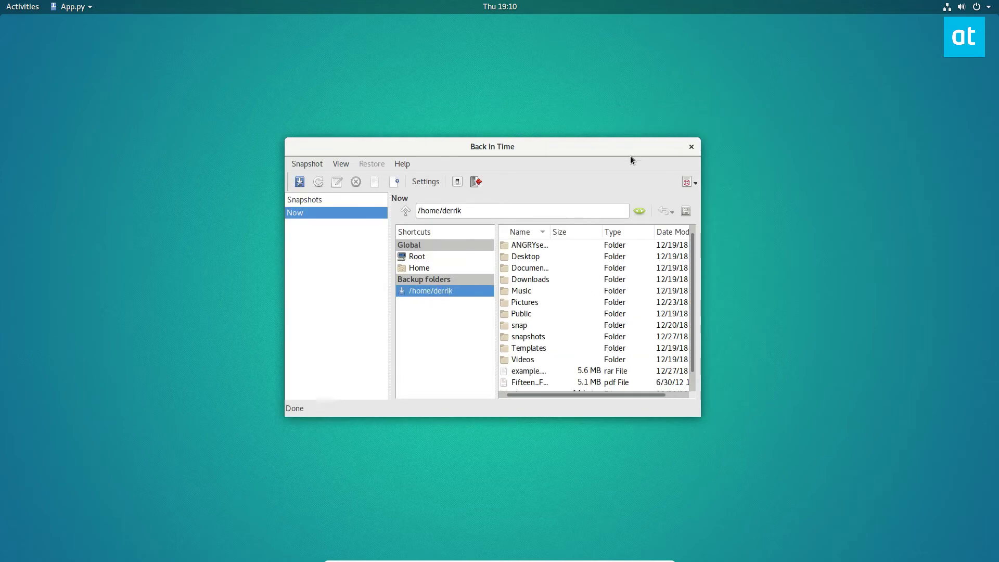
click(304, 163)
click(308, 165)
click(307, 163)
click(332, 181)
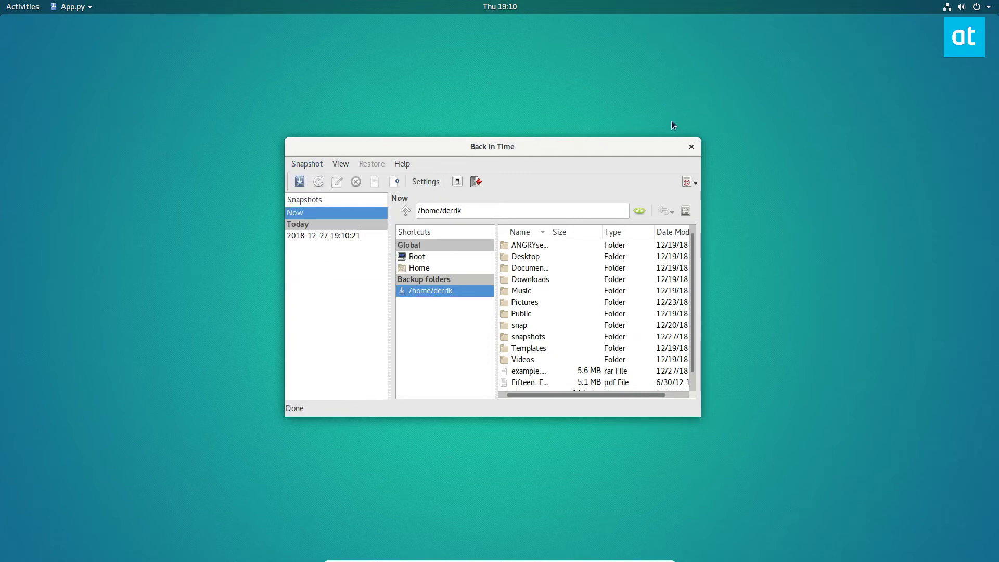
click(323, 237)
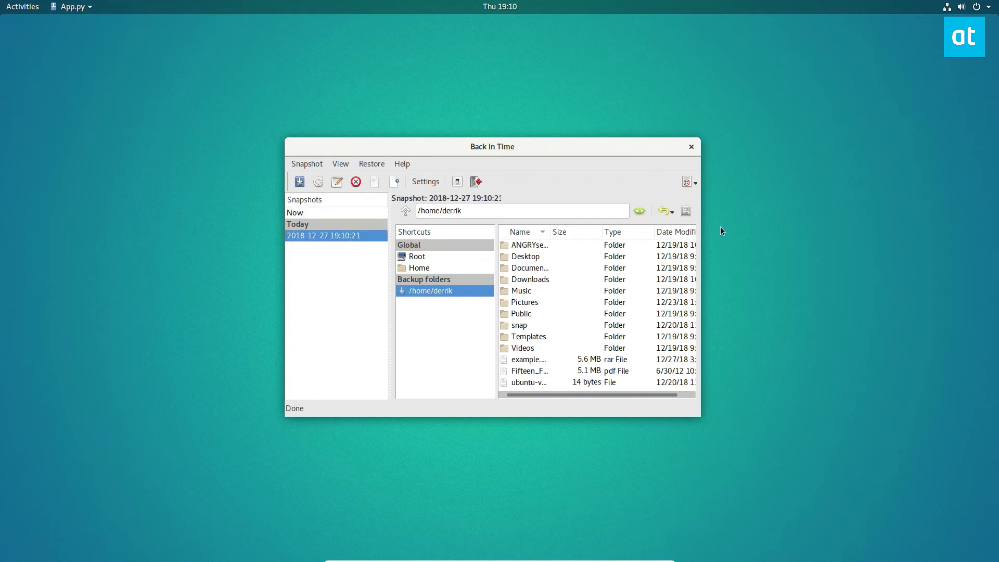
click(31, 6)
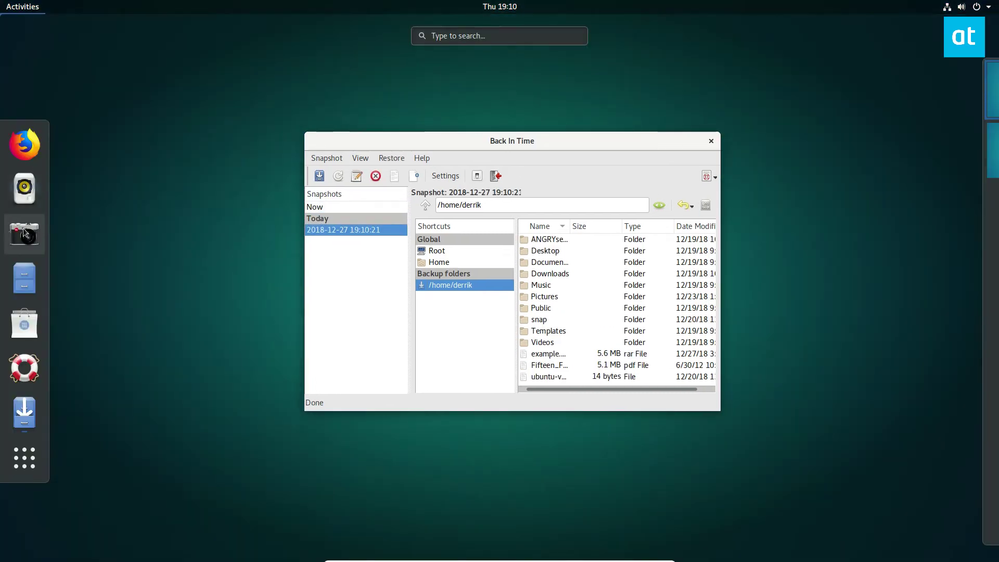
click(24, 276)
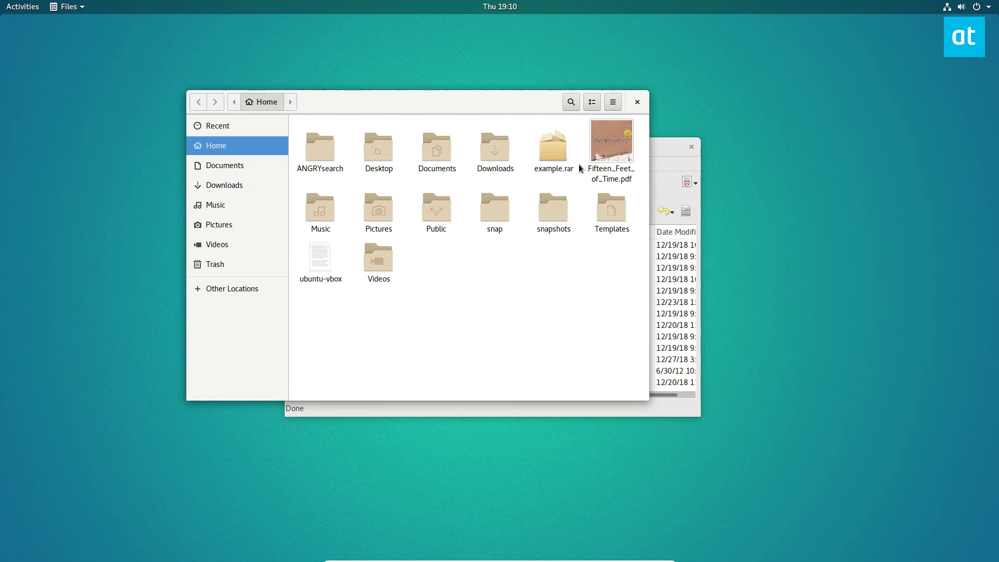
double_click(554, 209)
double_click(325, 153)
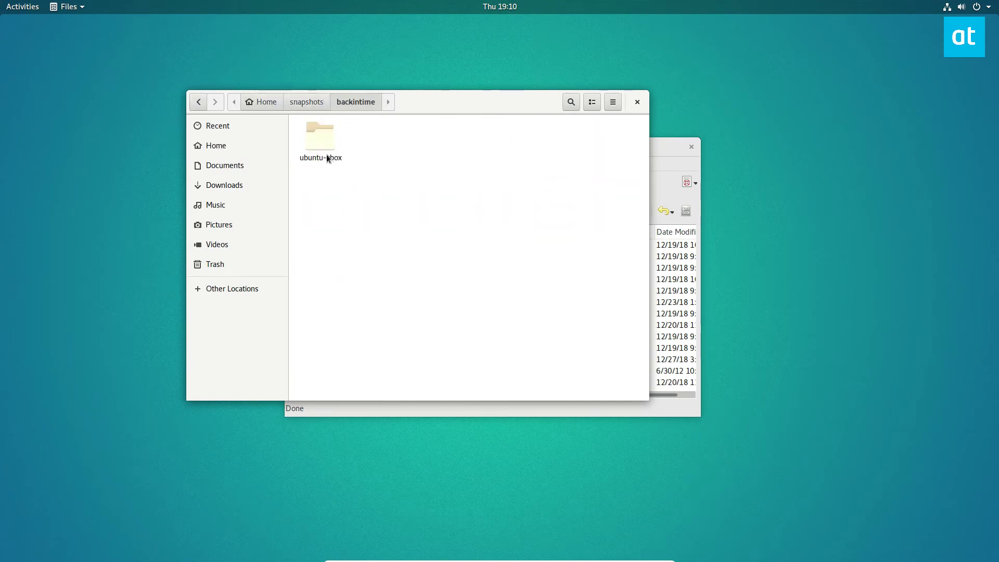
double_click(326, 154)
double_click(323, 151)
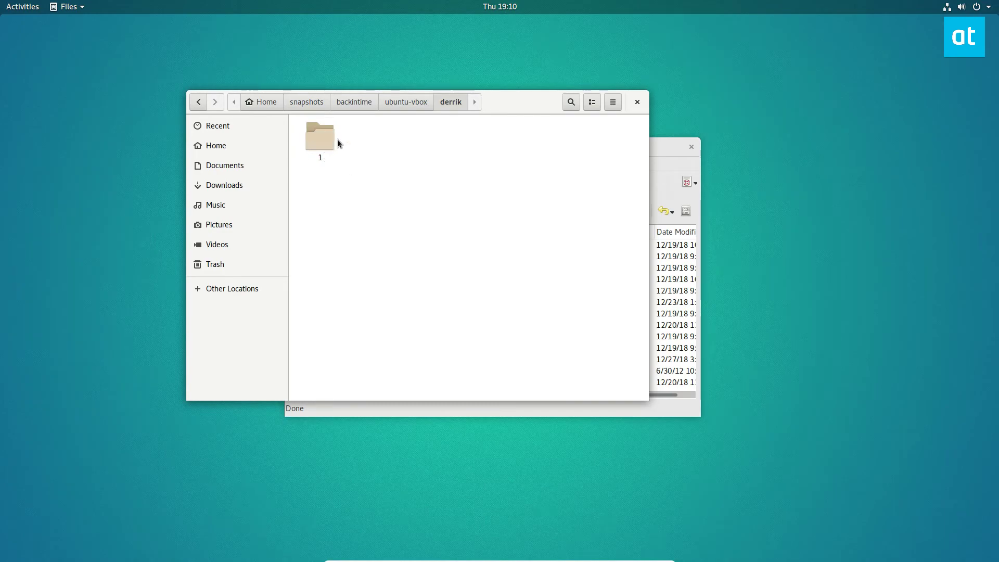
double_click(331, 139)
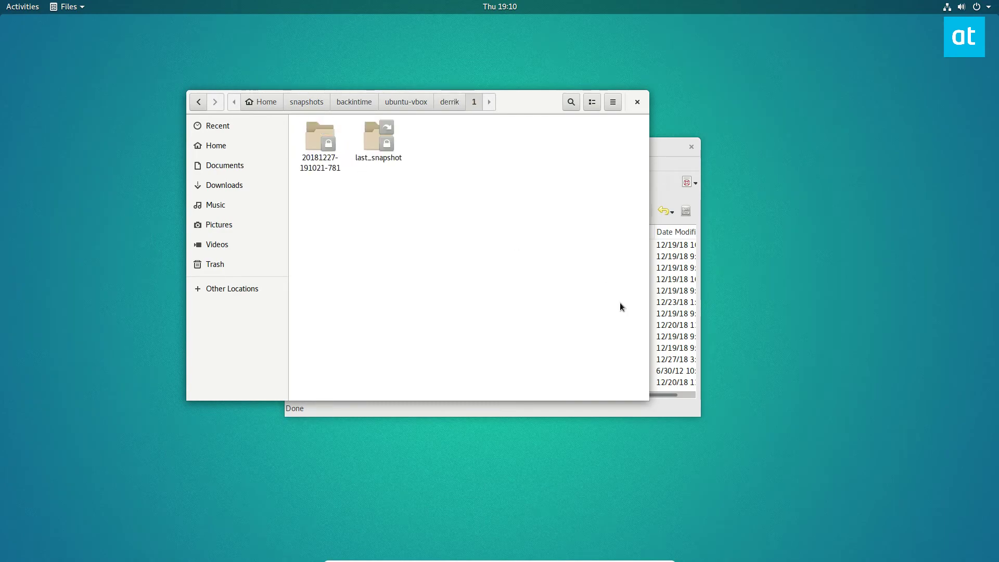
click(637, 101)
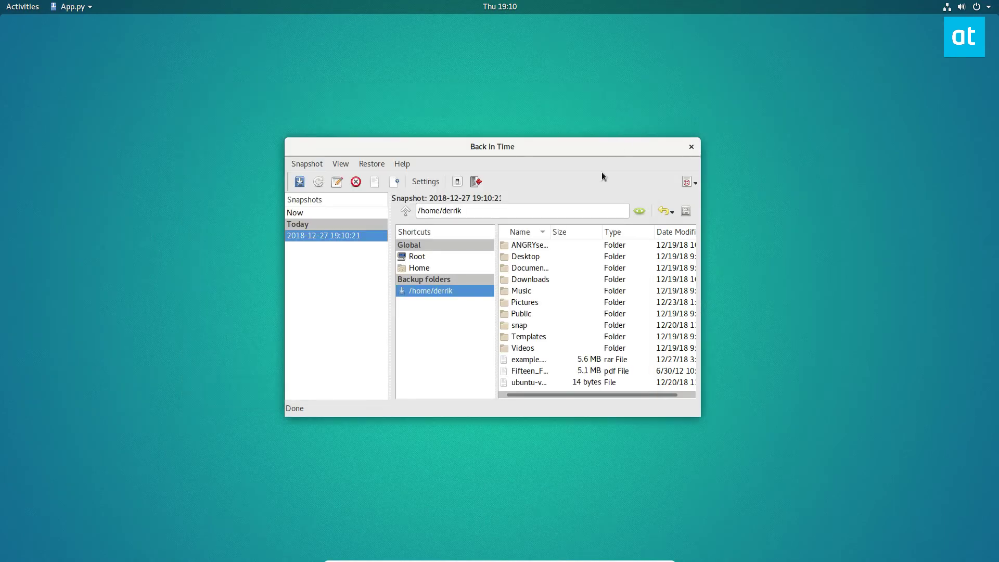
- Choose to restore the home folder from the snapshot and delete newer files
click(372, 163)
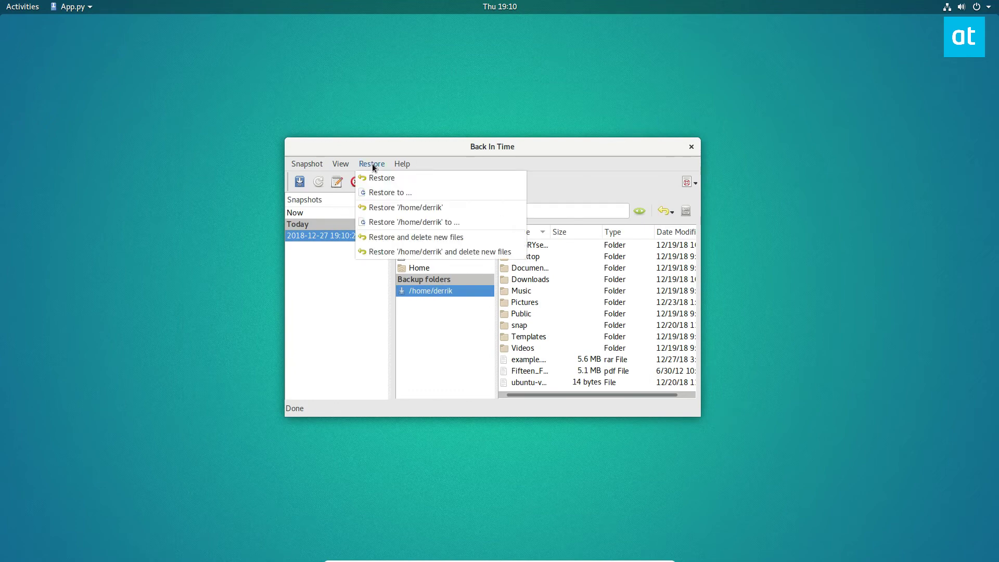
click(463, 251)
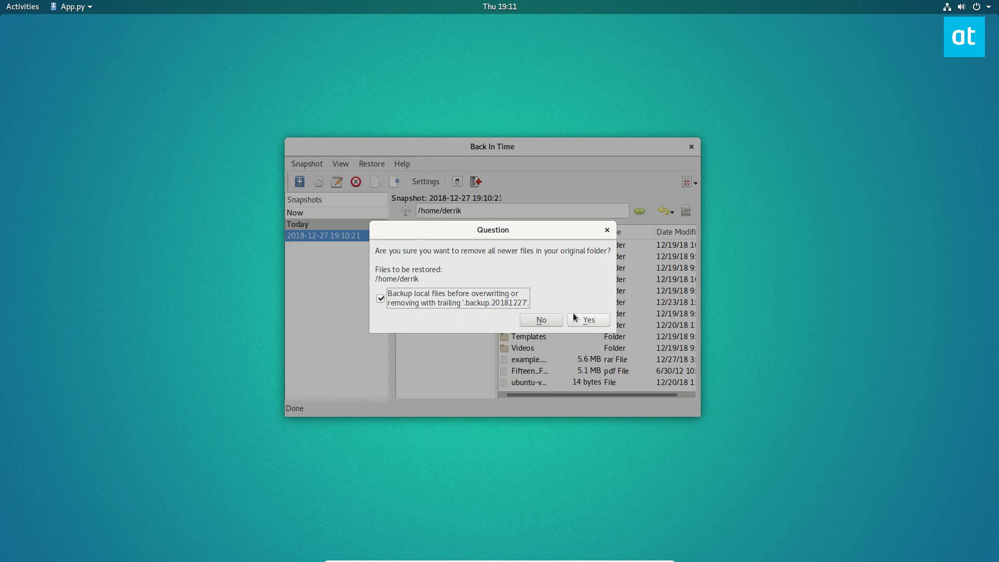
- Confirm the restore keeping local backups, review the restore log, and close it
click(588, 319)
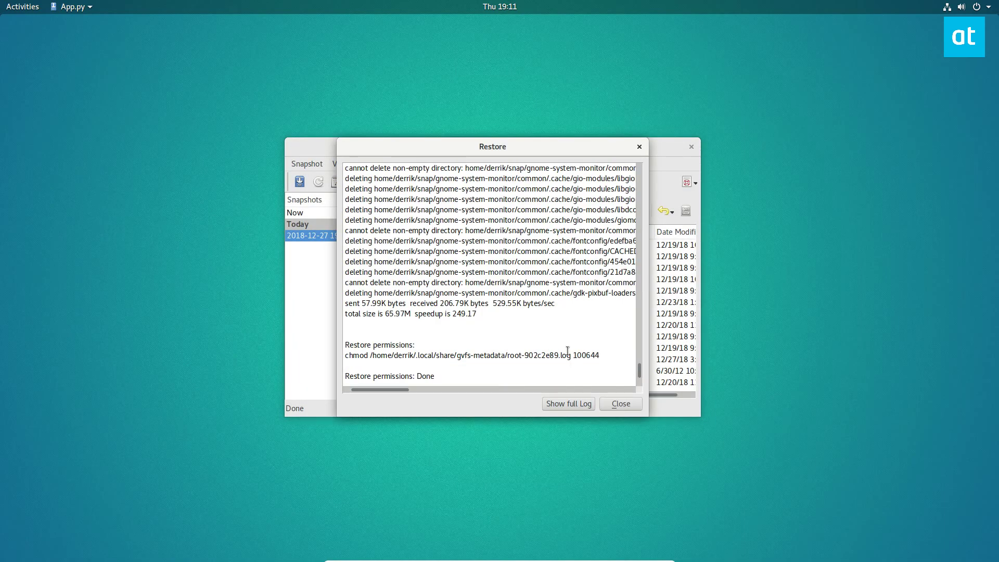
scroll(413, 331, up, 5)
scroll(413, 331, up, 10)
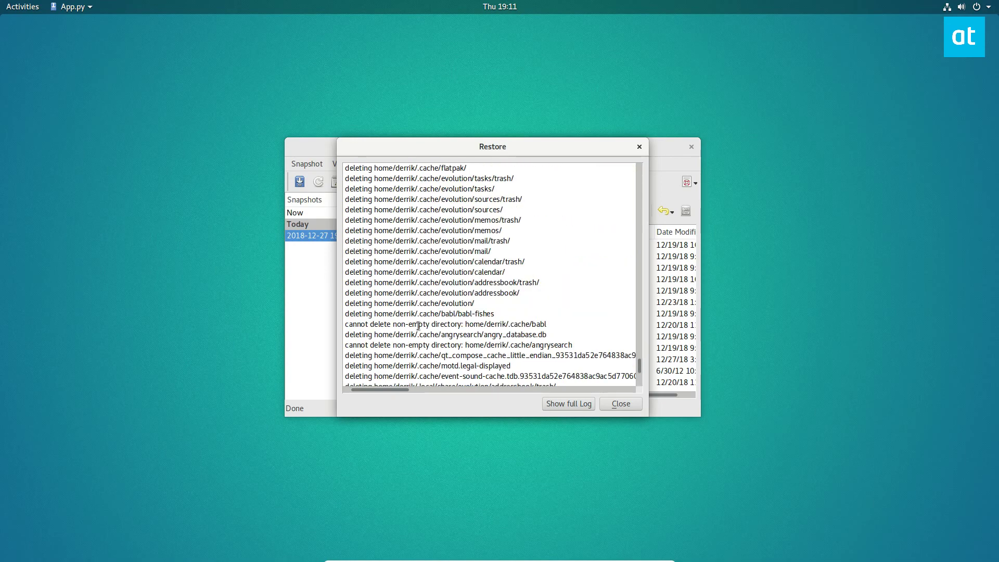
drag(639, 366, 650, 437)
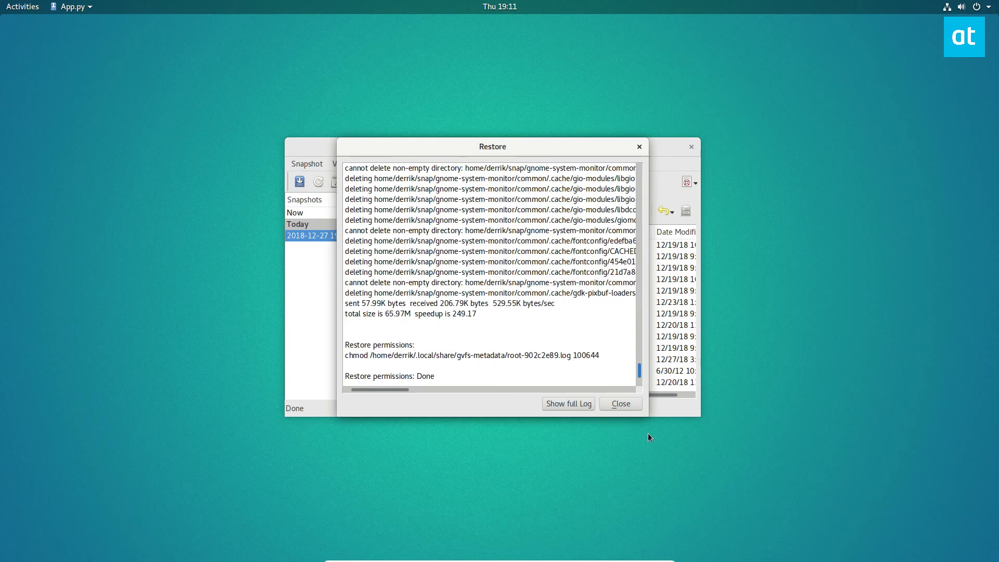
click(623, 404)
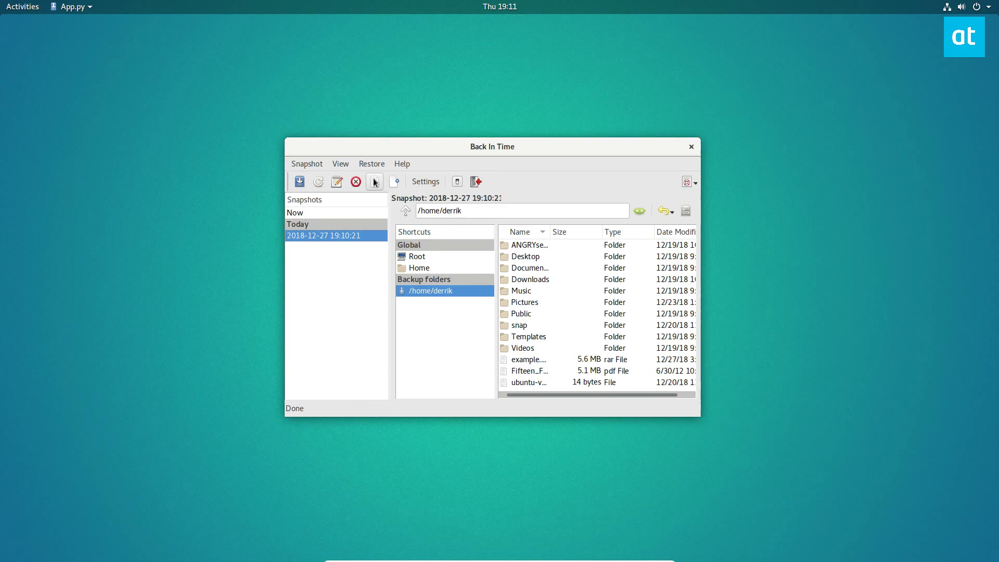
- Reopen Settings and check the Include list, cancelling the Add folder chooser without adding anything
click(319, 165)
click(326, 236)
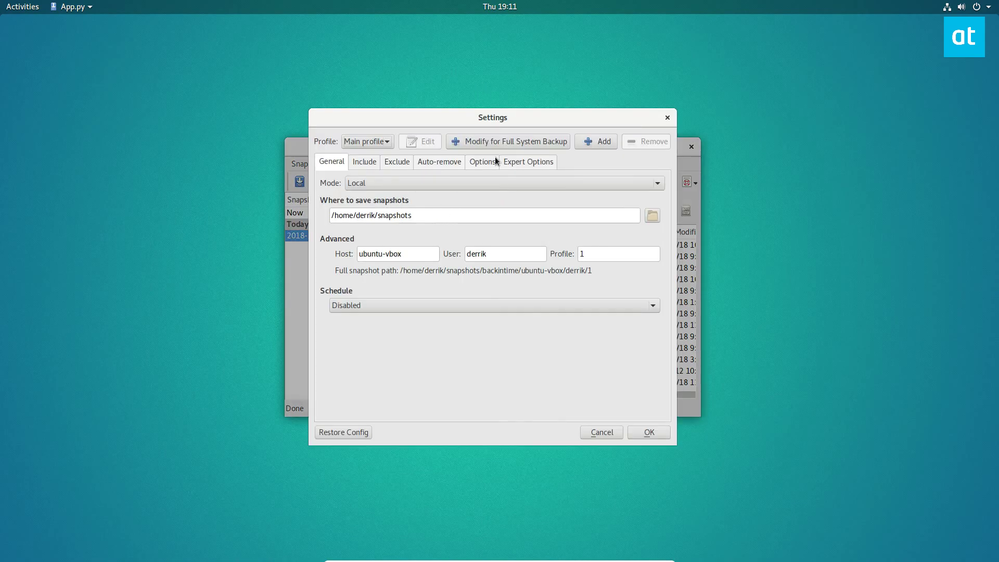
click(364, 161)
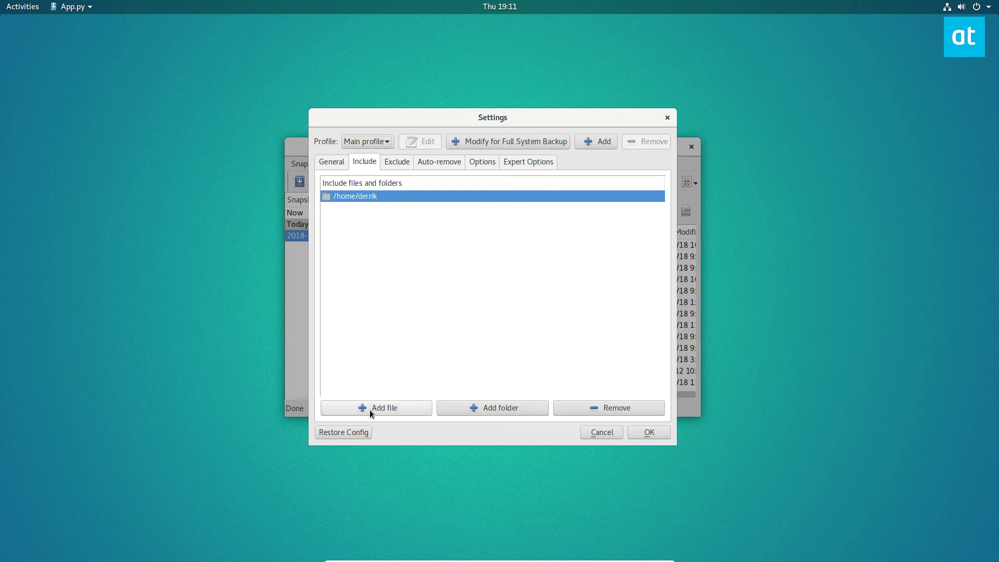
click(462, 411)
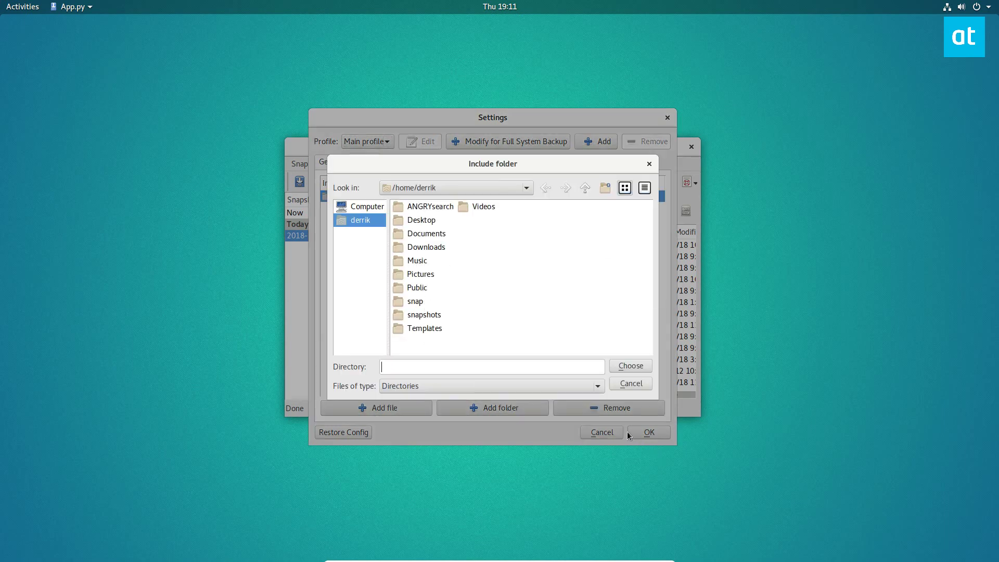
click(630, 387)
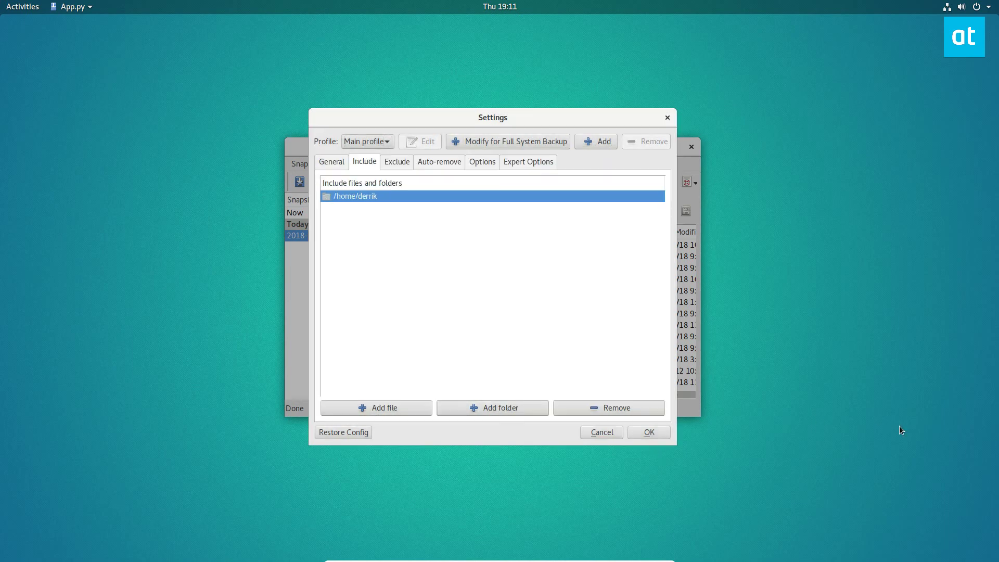